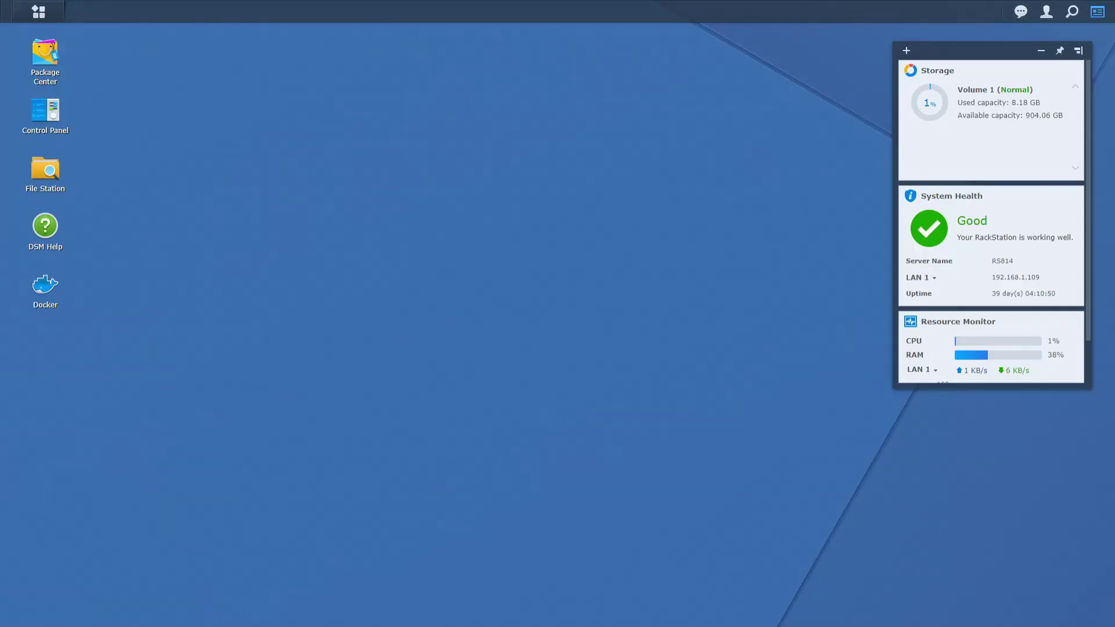
Step: Open docker/home-assistant/configuration.yaml in the Text Editor and place the cursor on empty line 62
click(35, 177)
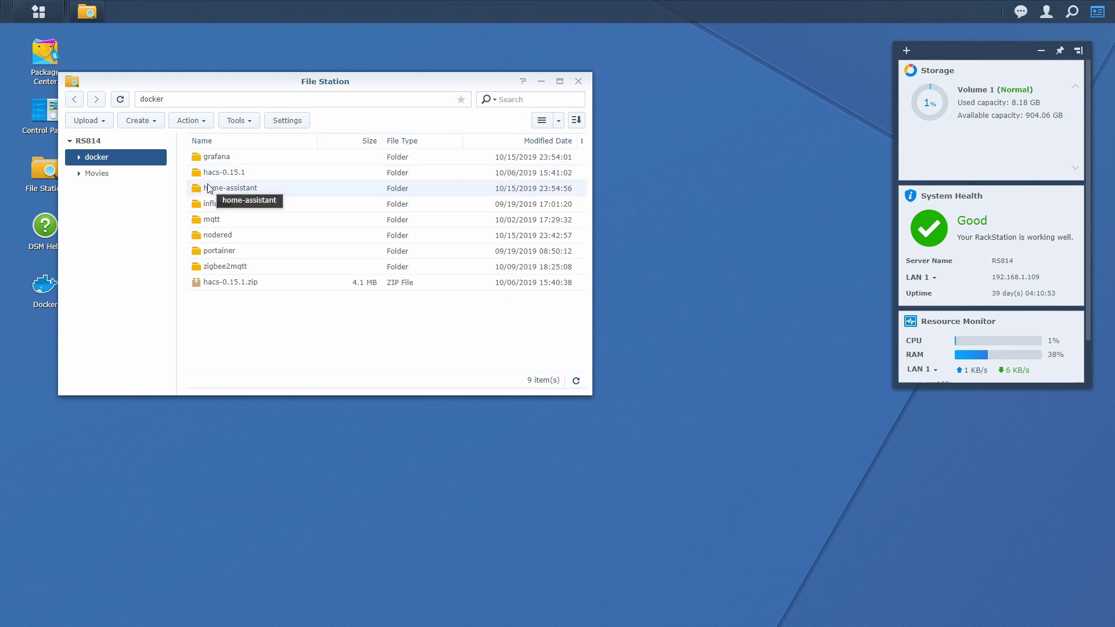
double_click(209, 189)
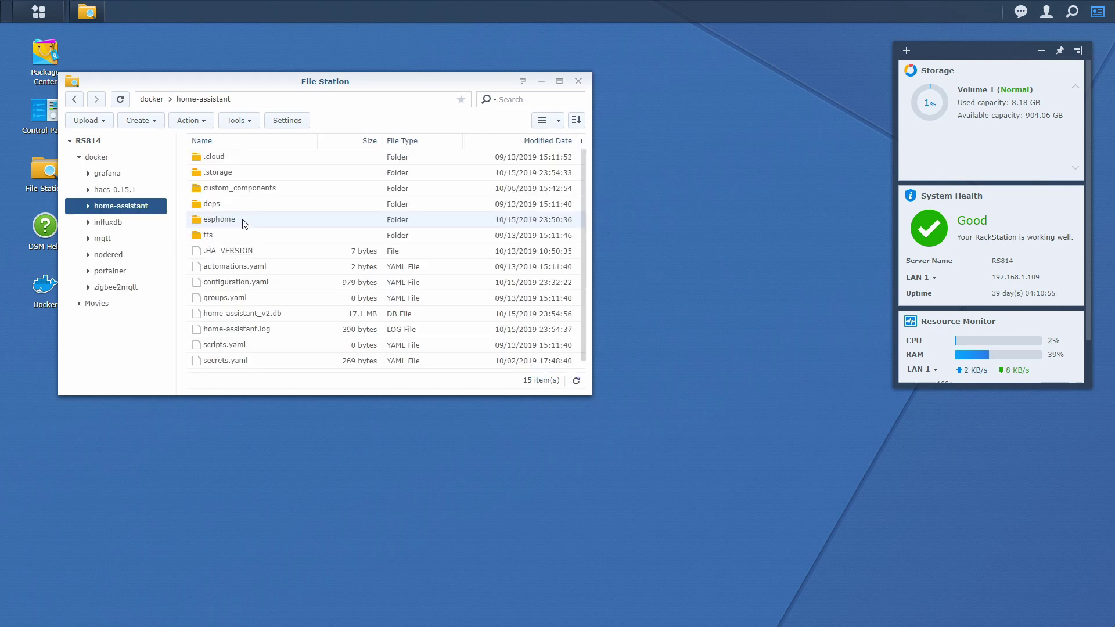
double_click(247, 284)
scroll(368, 429, down, 7)
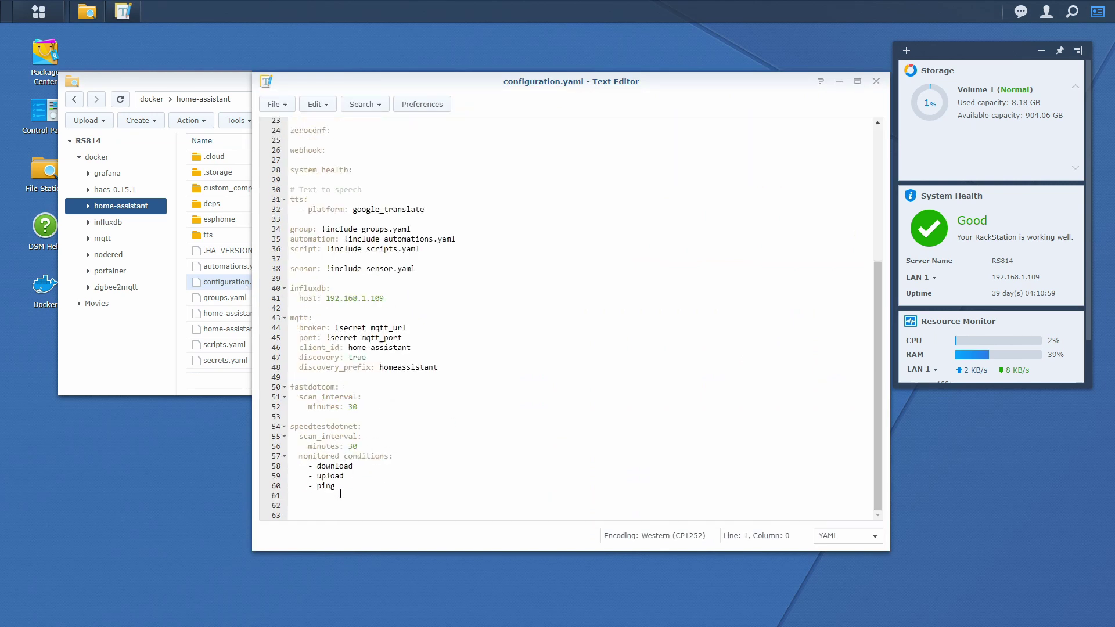
click(325, 506)
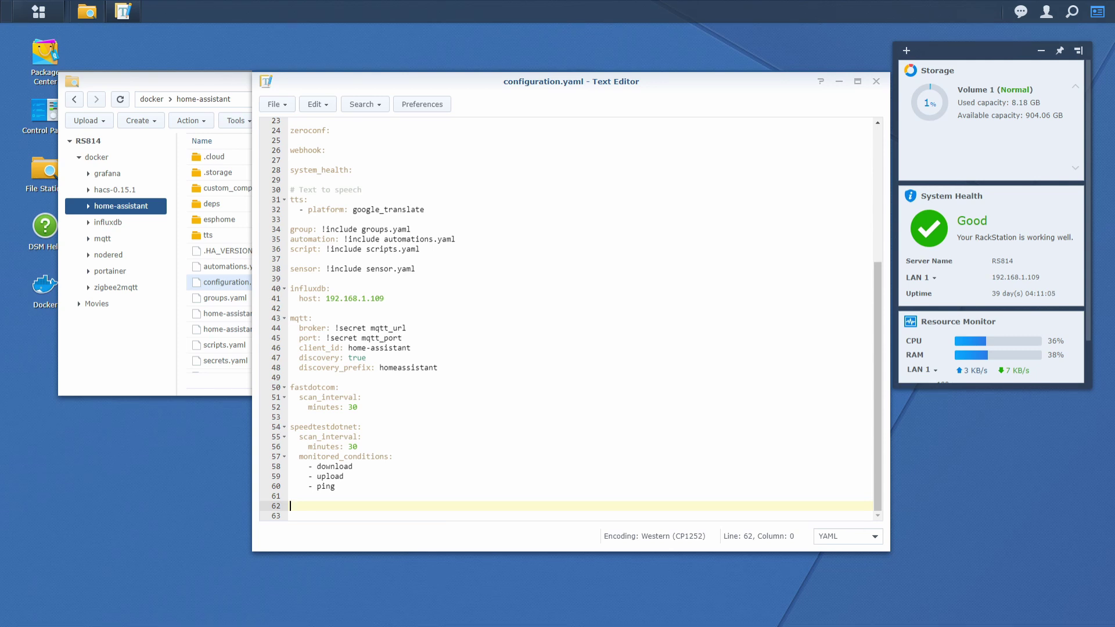
text(panel)
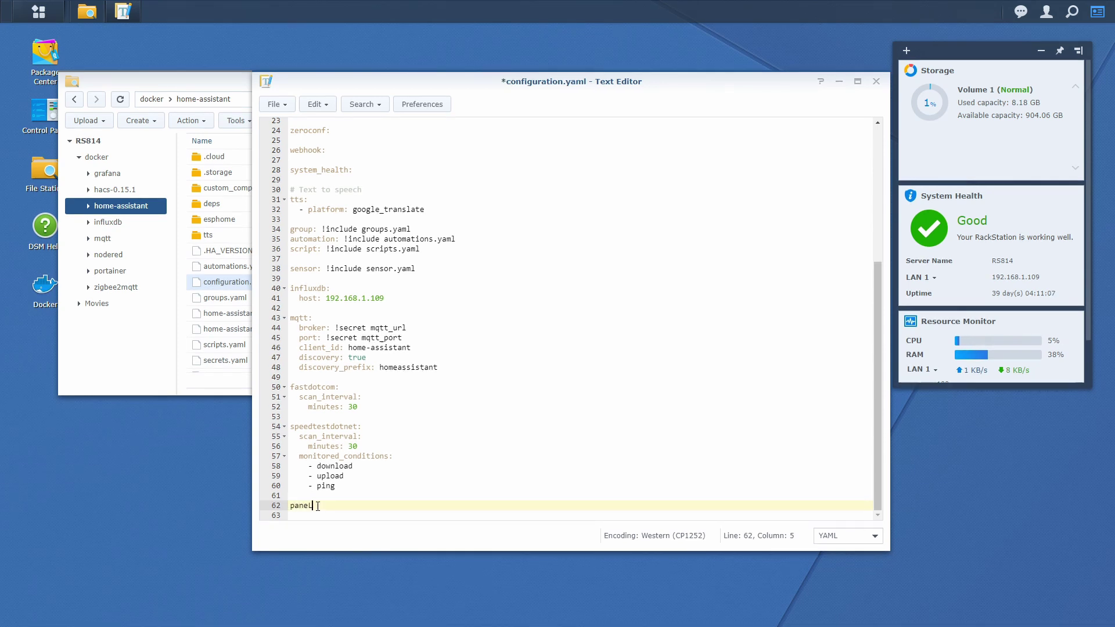
text(_iframe:)
key(Return)
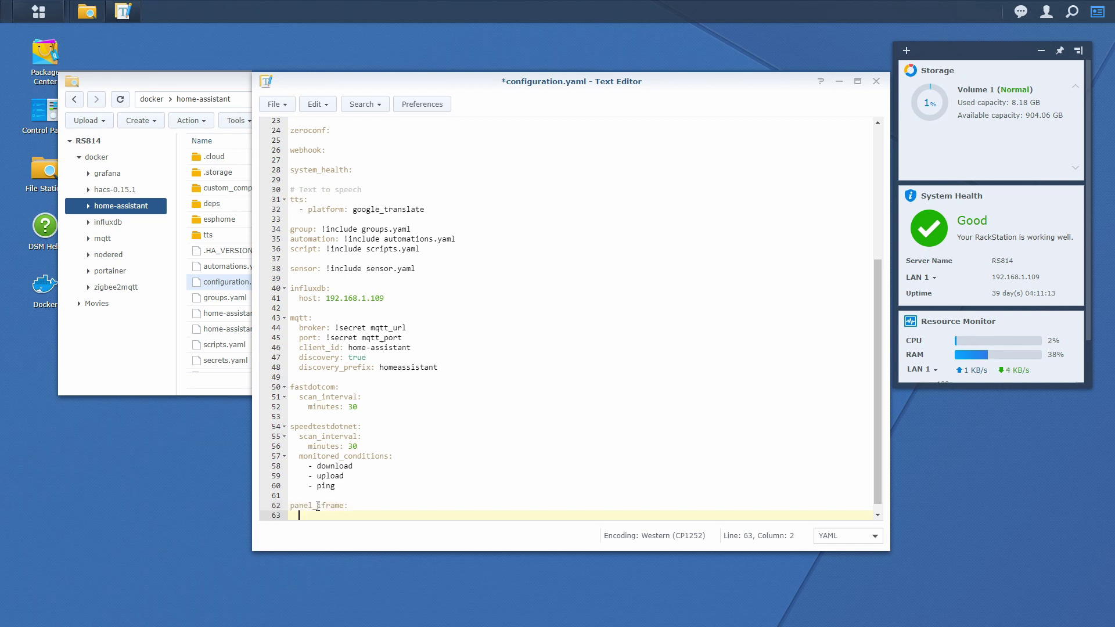
text(esphome:)
key(Return)
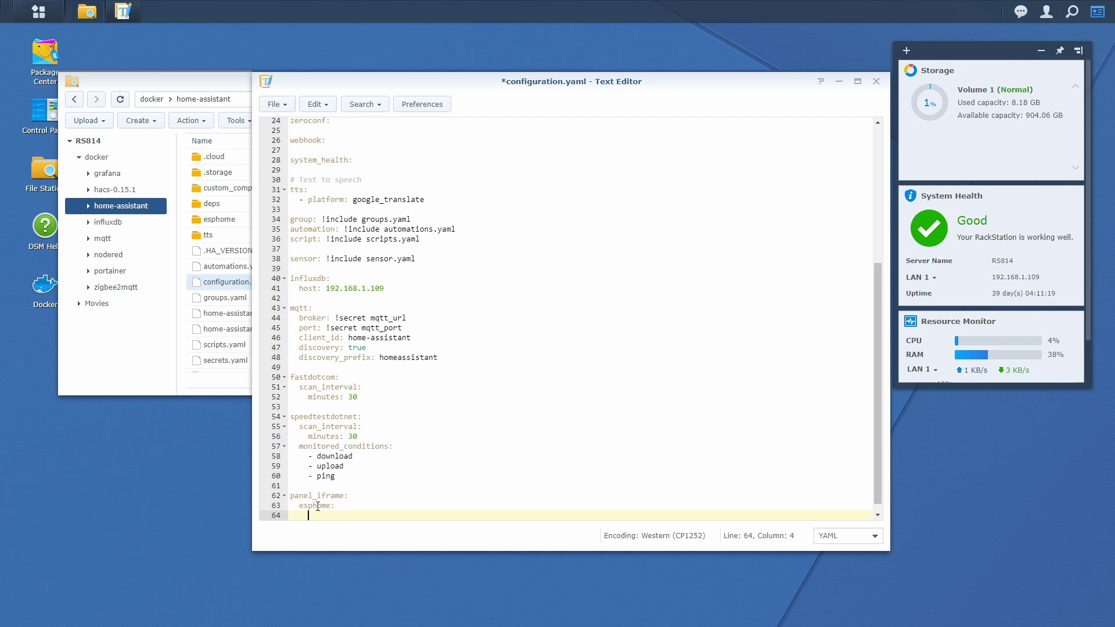
text(title: 'ESPHome')
key(Return)
text(url)
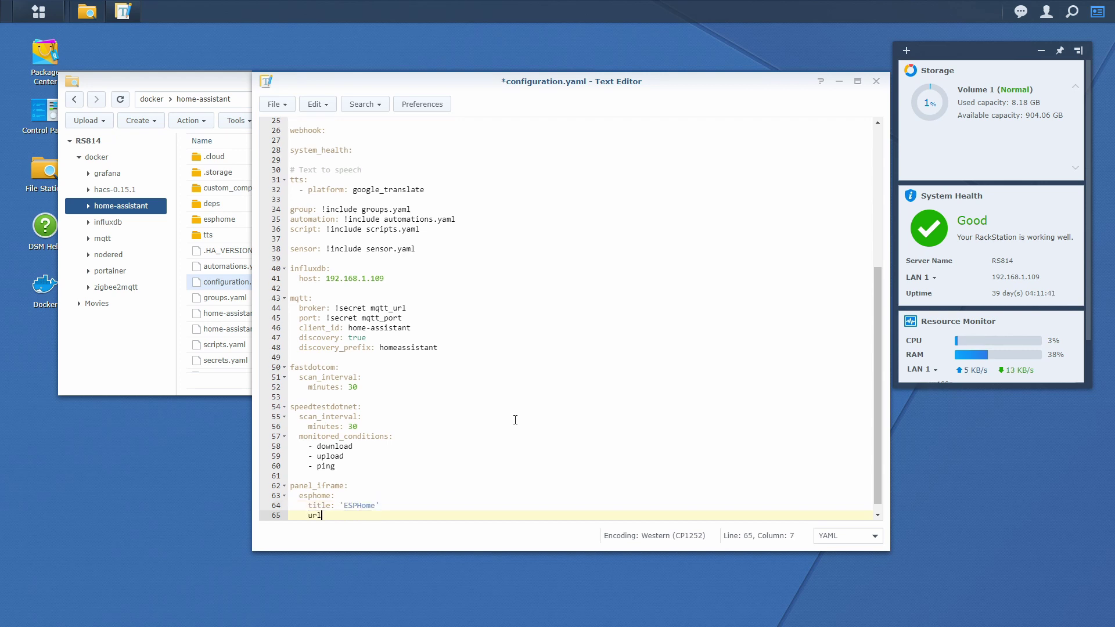
text(: 'http://192.168.1.109:6052')
key(Return)
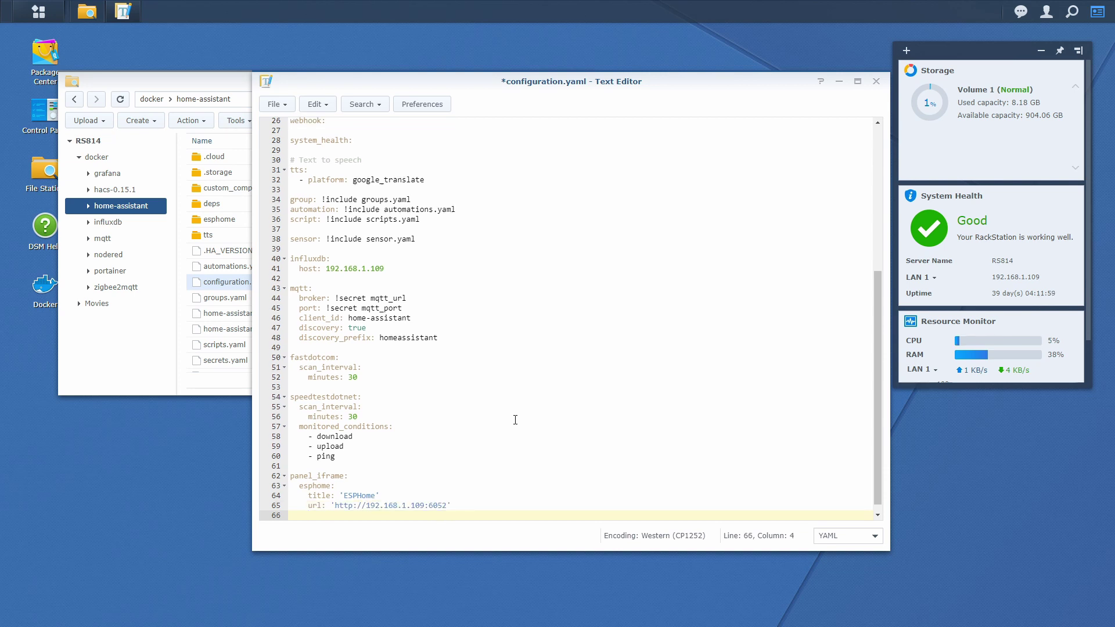
text(icone: mdi:raspberry-pi)
key(Return)
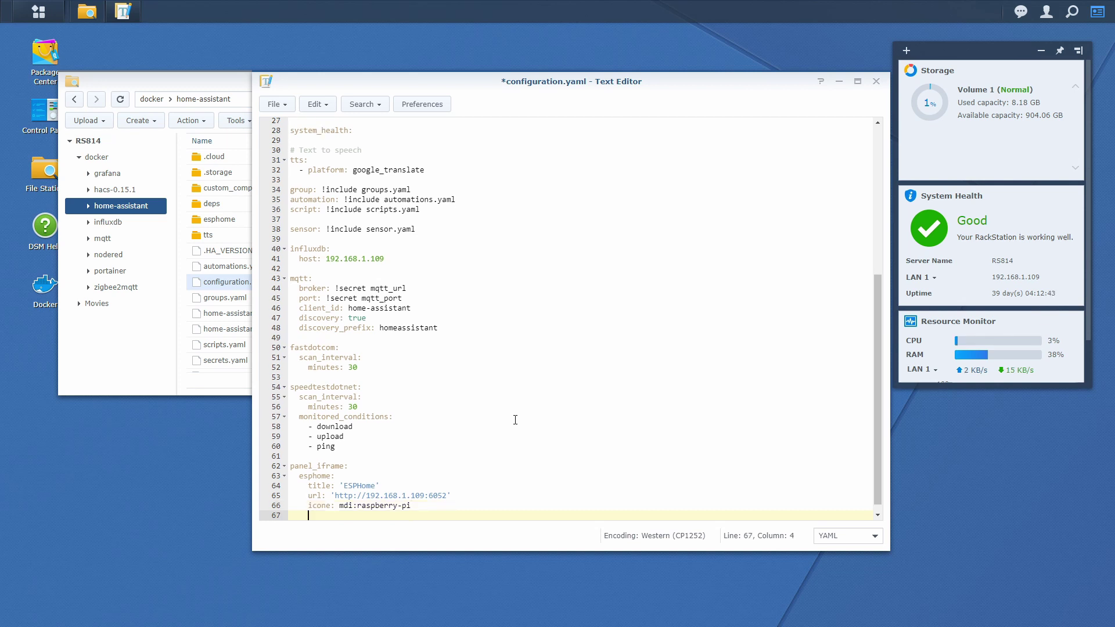
text(nodered:)
key(Return)
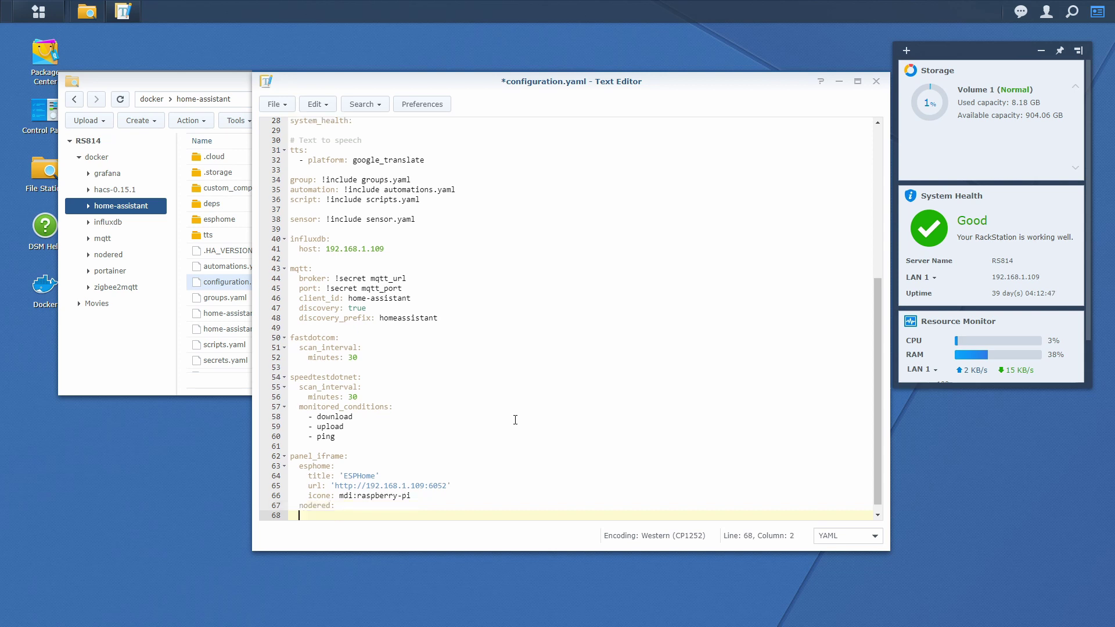
text(title: 'Node-Red')
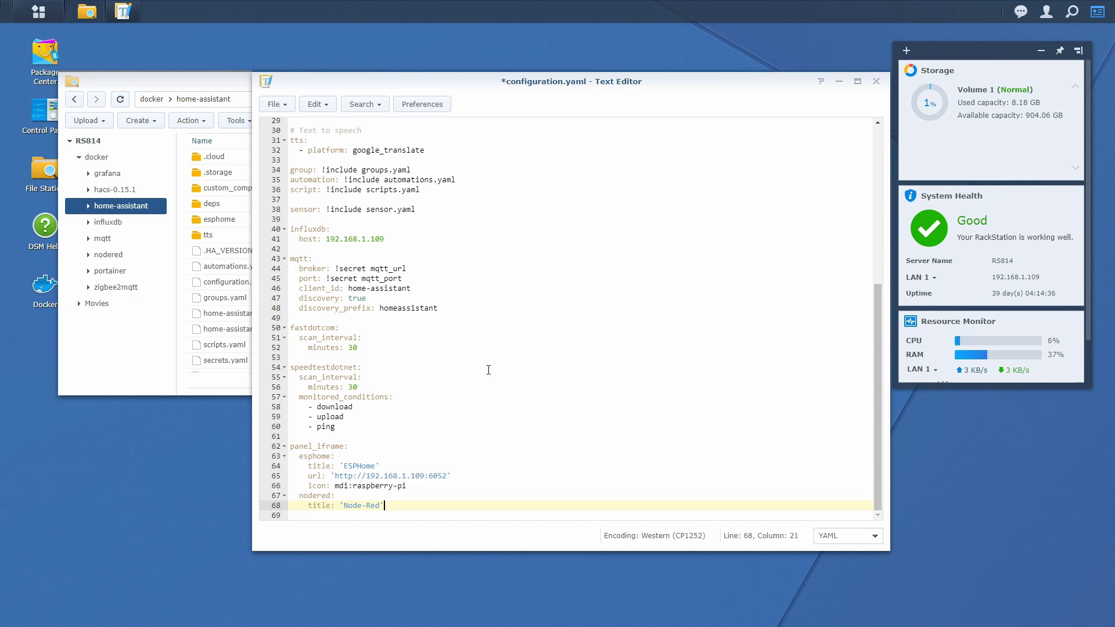
key(Return)
text(url)
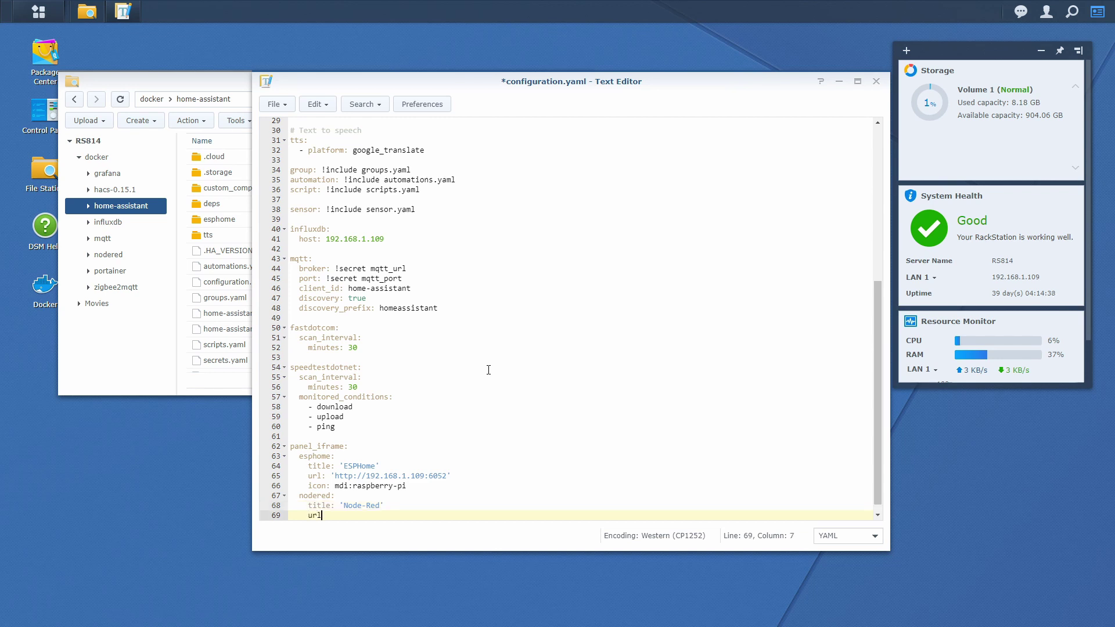
text(: 'http:)
text(//192.1)
text(768)
key(BackSpace)
key(BackSpace)
key(BackSpace)
text(68.1.109:1880')
key(Return)
text(ico)
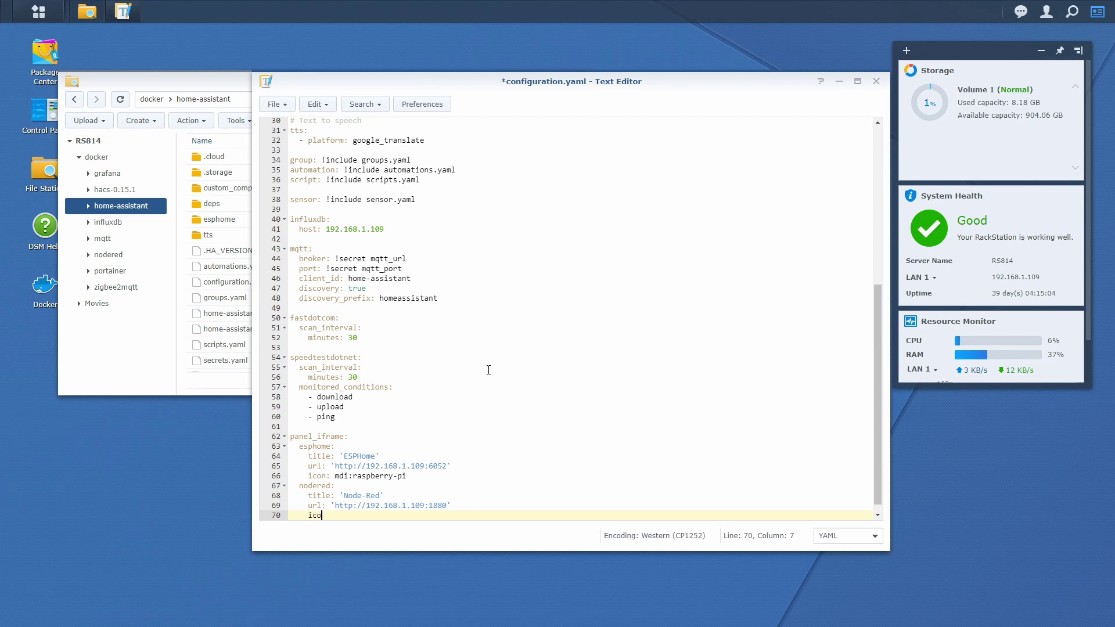
text(n: mdi:)
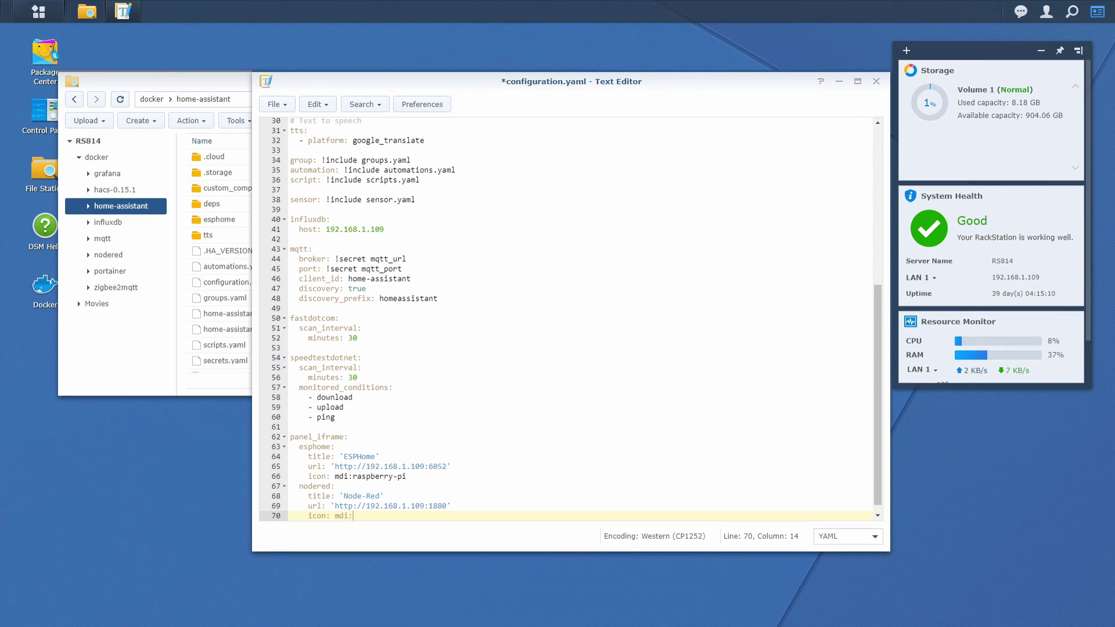
text(sitemap)
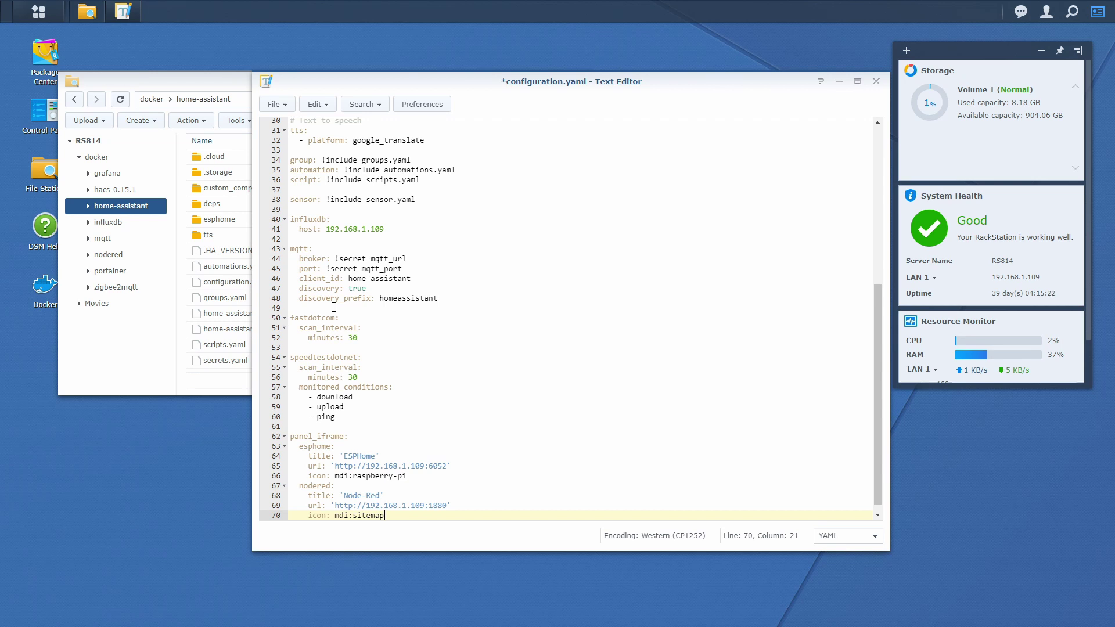
key(ctrl+s)
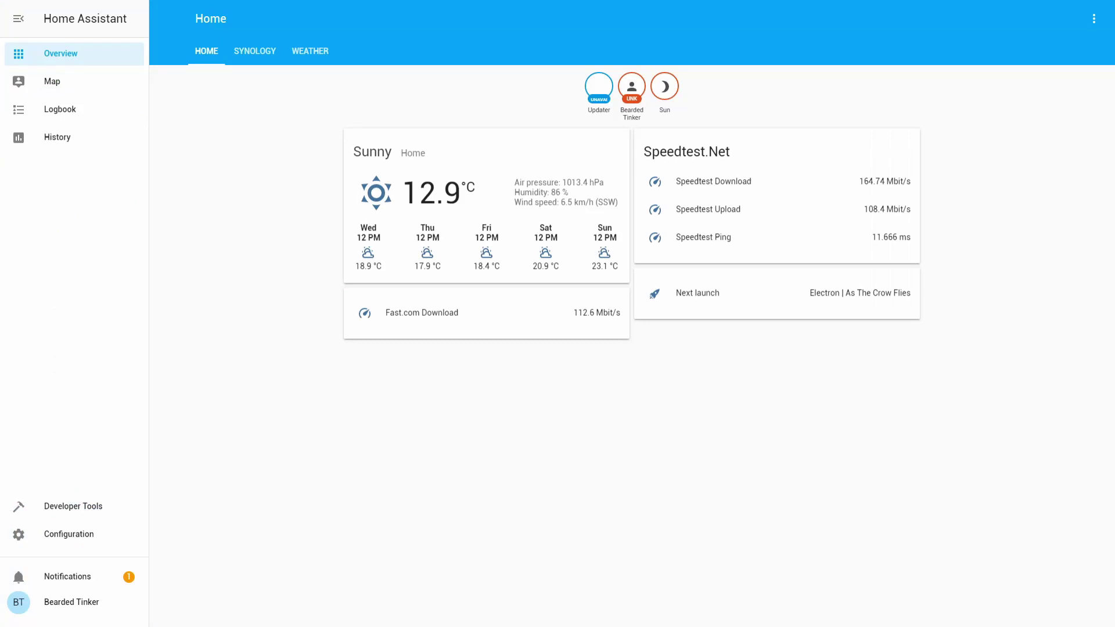
Step: Run Check Config in Home Assistant's Server Control, then restart the server and confirm
click(80, 541)
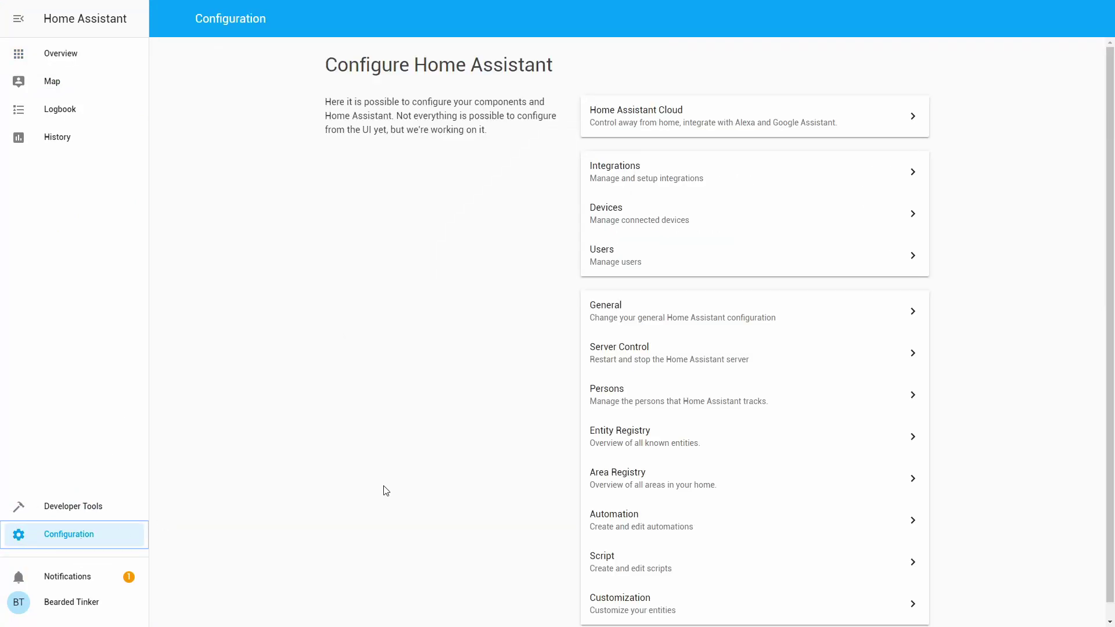
click(646, 360)
click(760, 197)
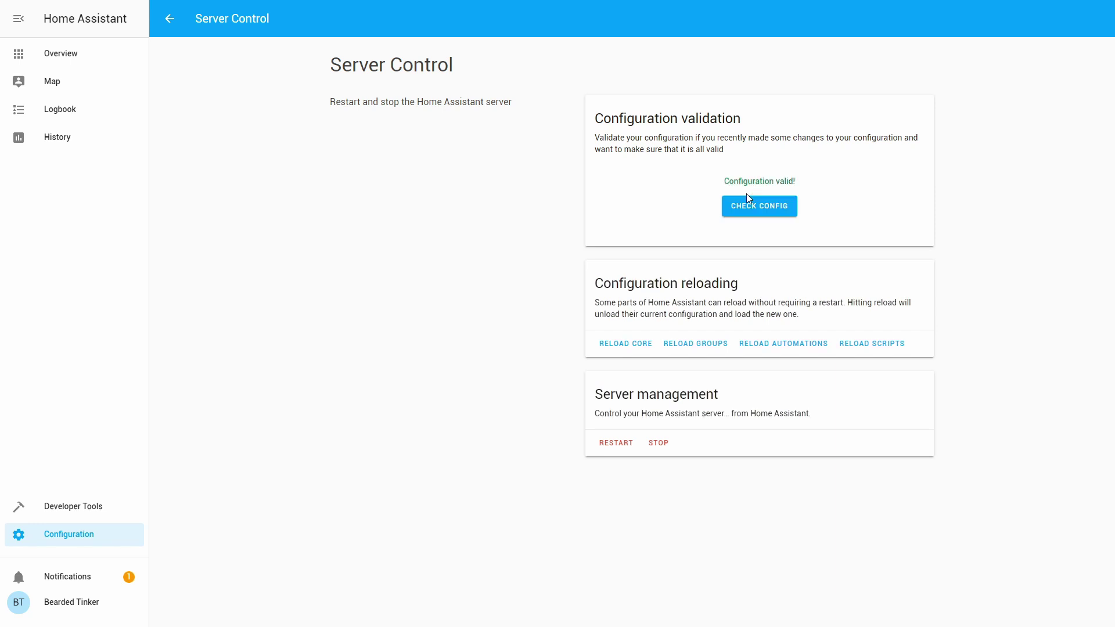
click(614, 441)
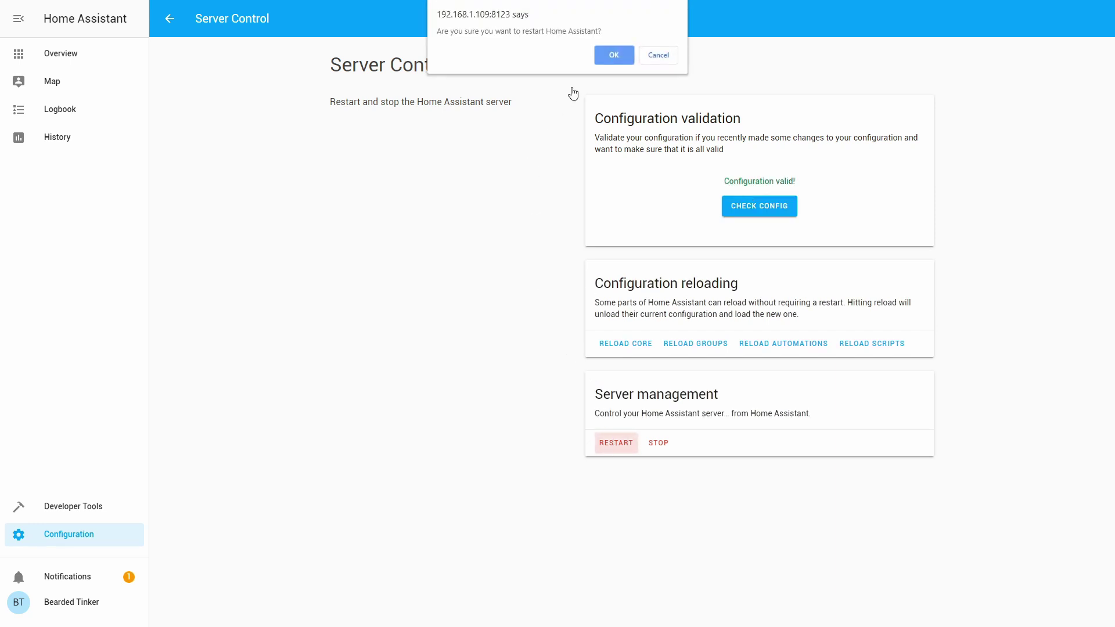
click(605, 55)
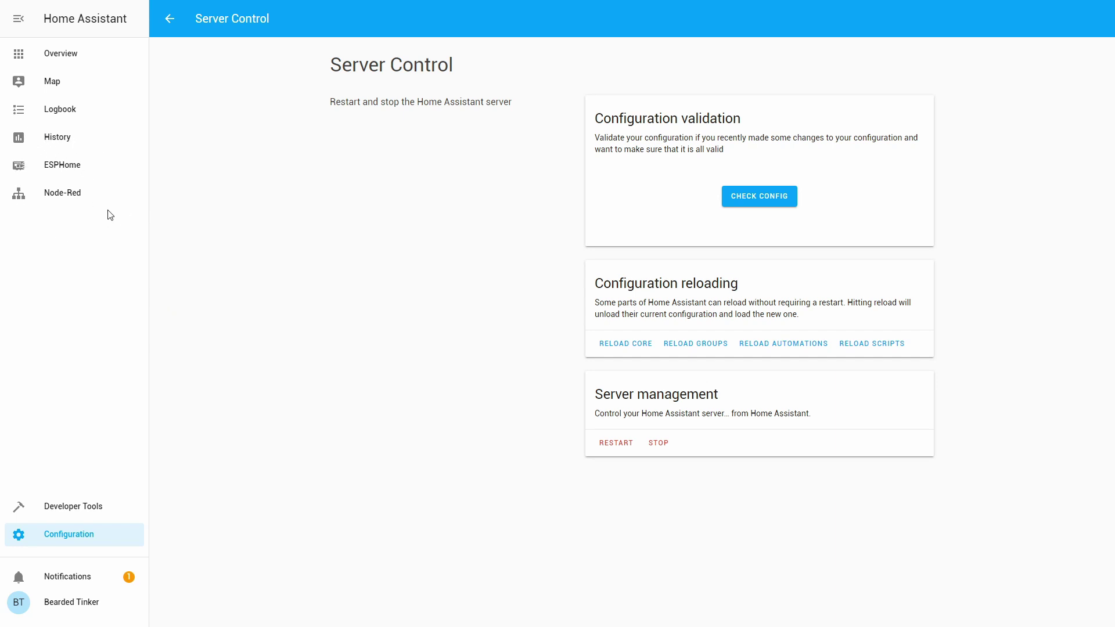
Step: Open the new ESPHome sidebar panel, then the Node-Red panel showing the Flow 1 editor
click(72, 168)
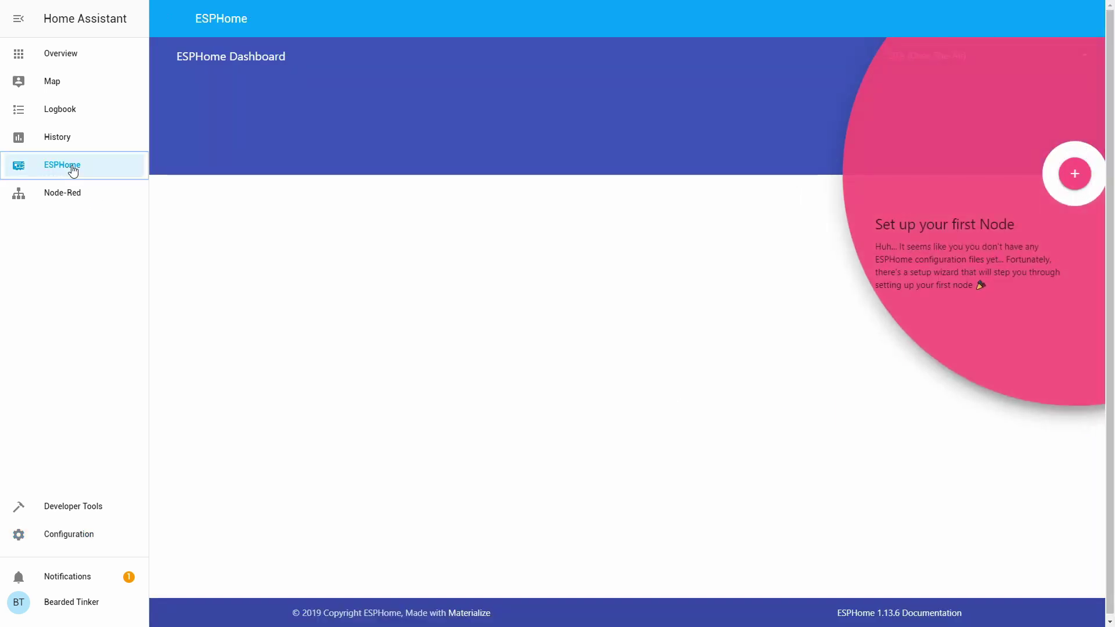
click(49, 197)
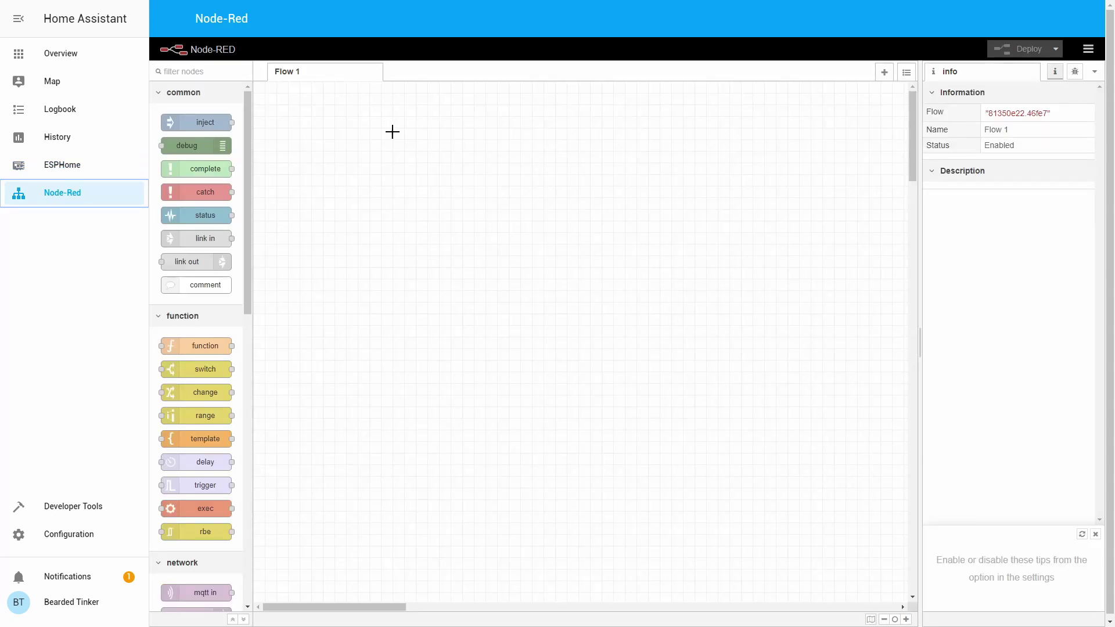